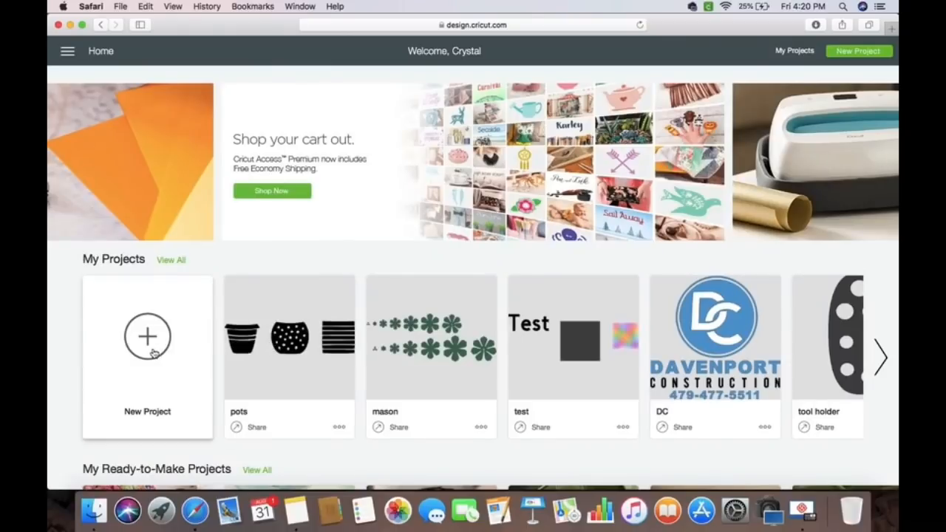
Step: Start a new project and insert a heart shape on the blank canvas
{"action": "left_click", "coordinate": [151, 349]}
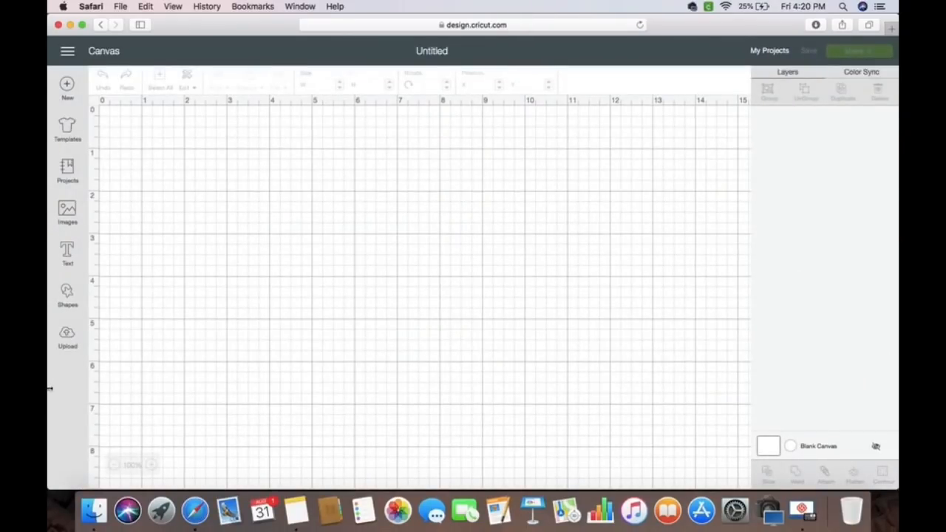
{"action": "left_click", "coordinate": [66, 334]}
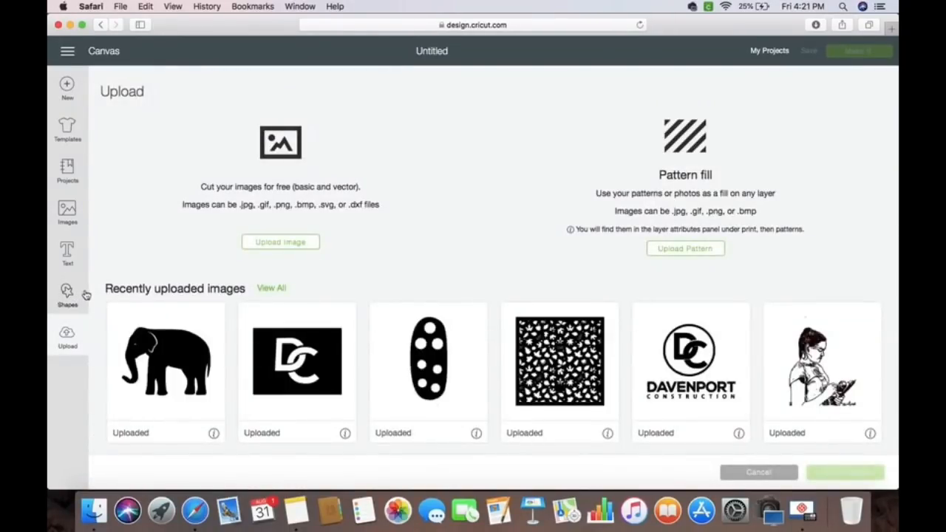
{"action": "left_click", "coordinate": [69, 296]}
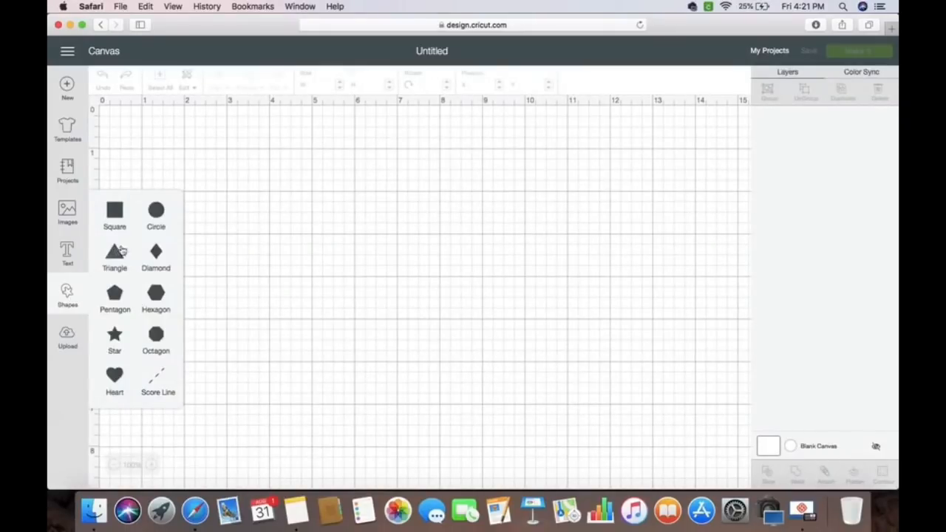
{"action": "left_click", "coordinate": [126, 377]}
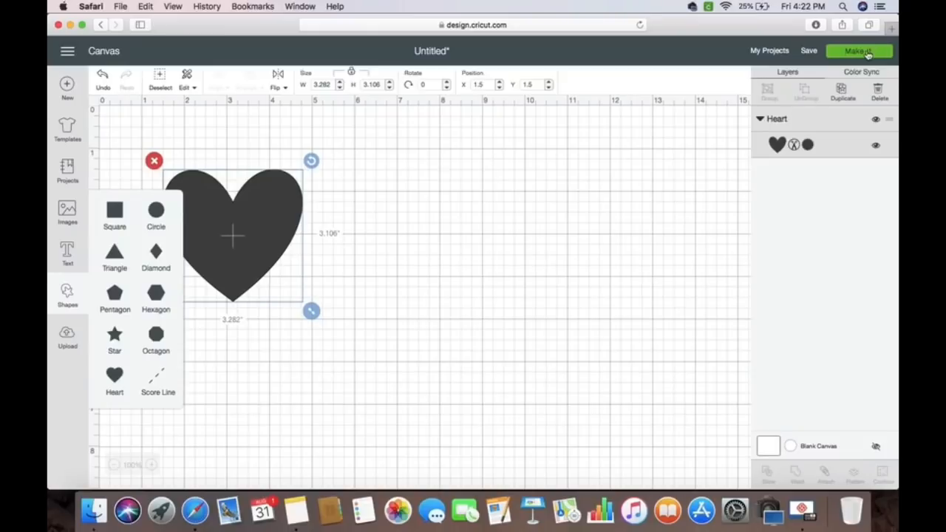
Step: Preview the single heart on the cutting mat, and cancel back to the canvas
{"action": "left_click", "coordinate": [691, 143]}
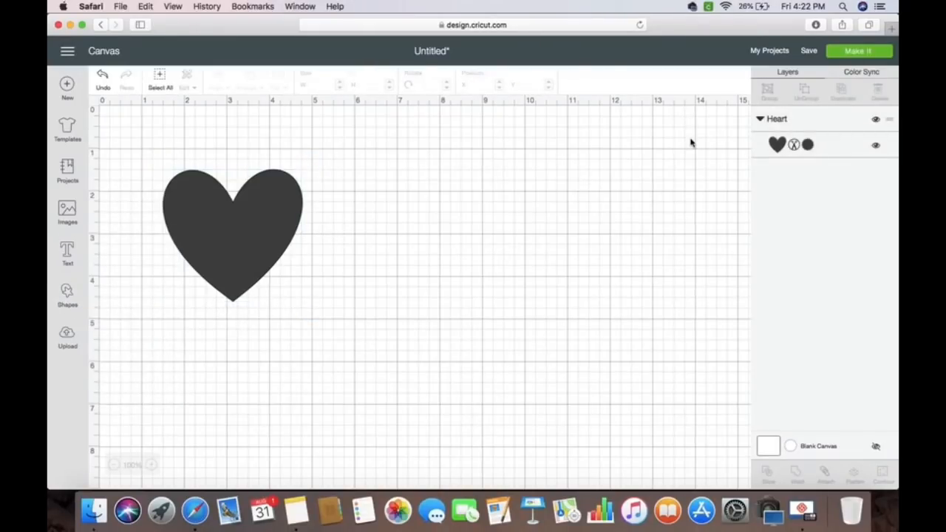
{"action": "left_click", "coordinate": [859, 51]}
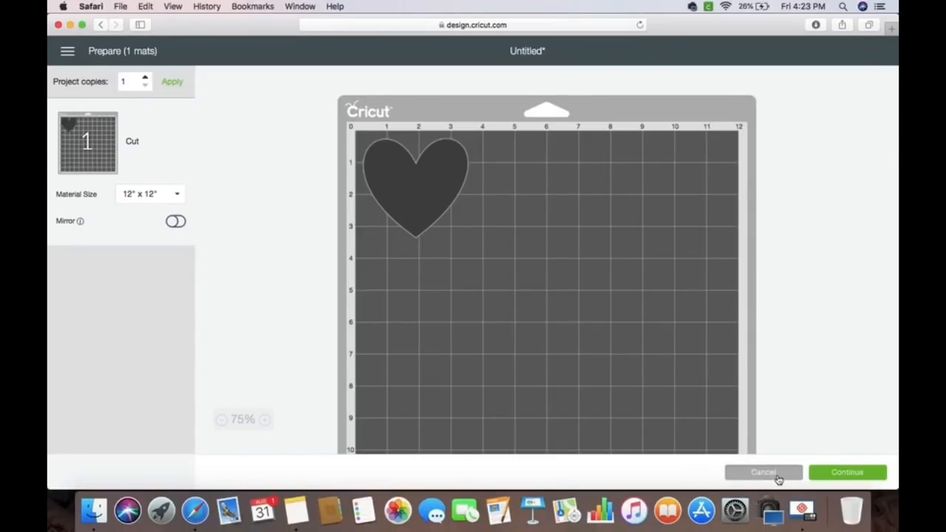
{"action": "left_click", "coordinate": [777, 476]}
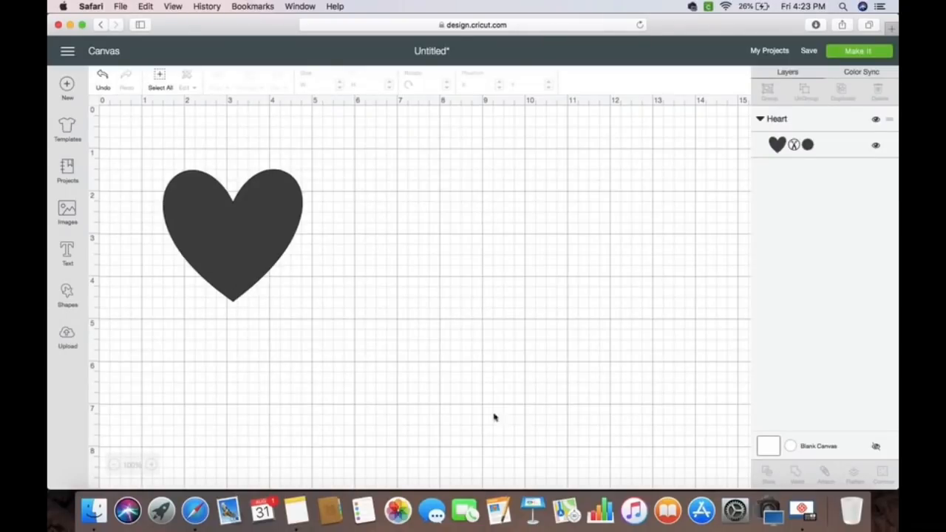
Step: Duplicate the heart three times
{"action": "left_click", "coordinate": [216, 275]}
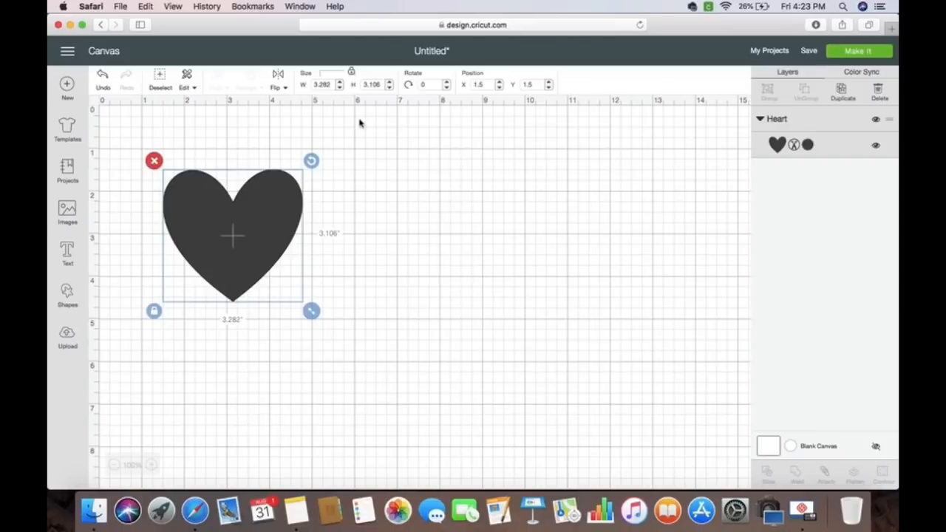
{"action": "left_click", "coordinate": [849, 102]}
{"action": "left_click", "coordinate": [842, 99]}
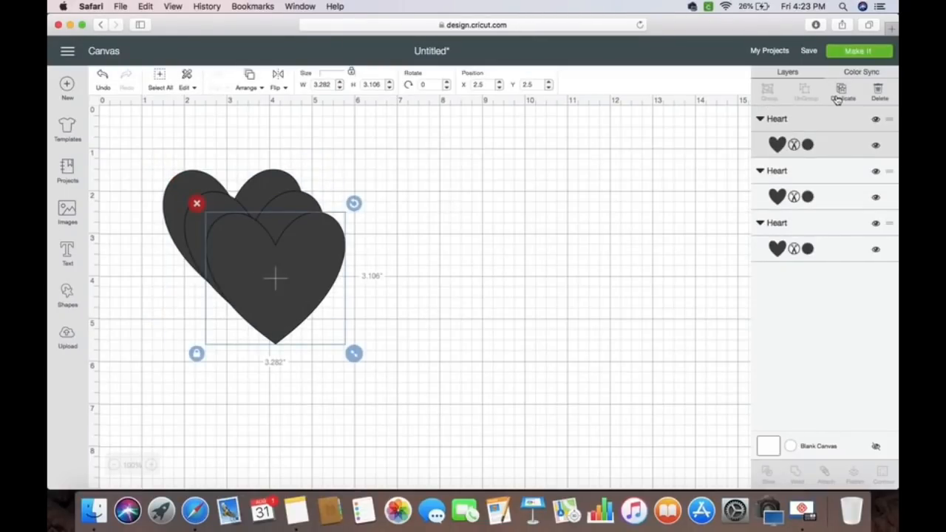
{"action": "left_click", "coordinate": [839, 100]}
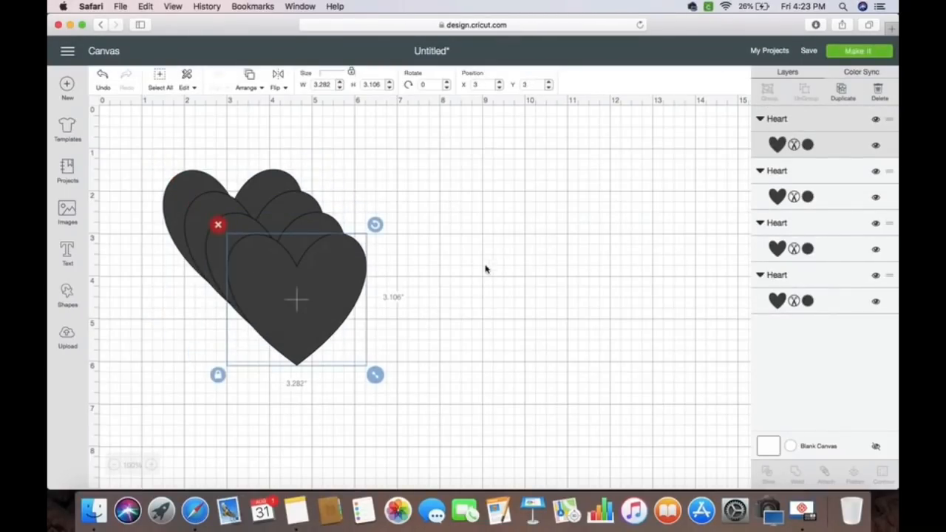
Step: Move the two frontmost hearts out of the stack, to about X 8.25, Y 1.15 and X 5.75, Y 4
{"action": "left_click_drag", "start_coordinate": [313, 266], "coordinate": [538, 187]}
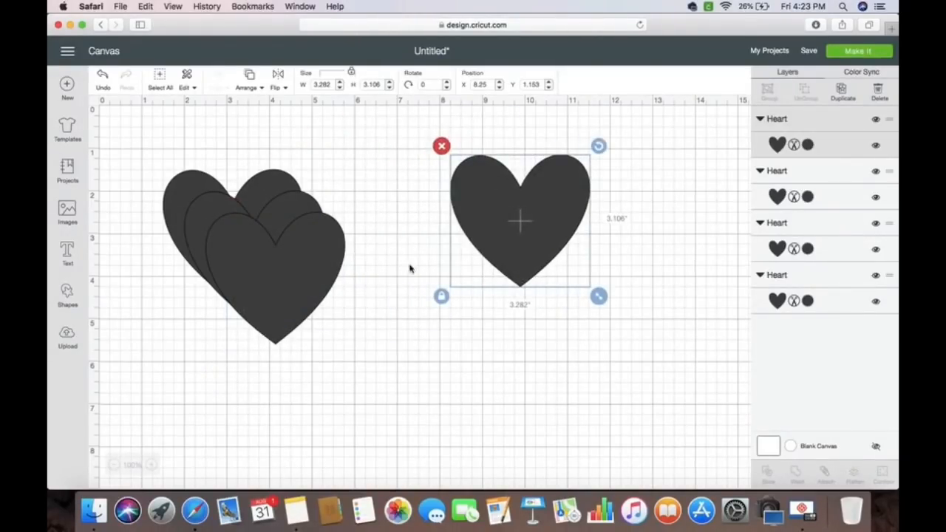
{"action": "left_click_drag", "start_coordinate": [272, 291], "coordinate": [413, 356]}
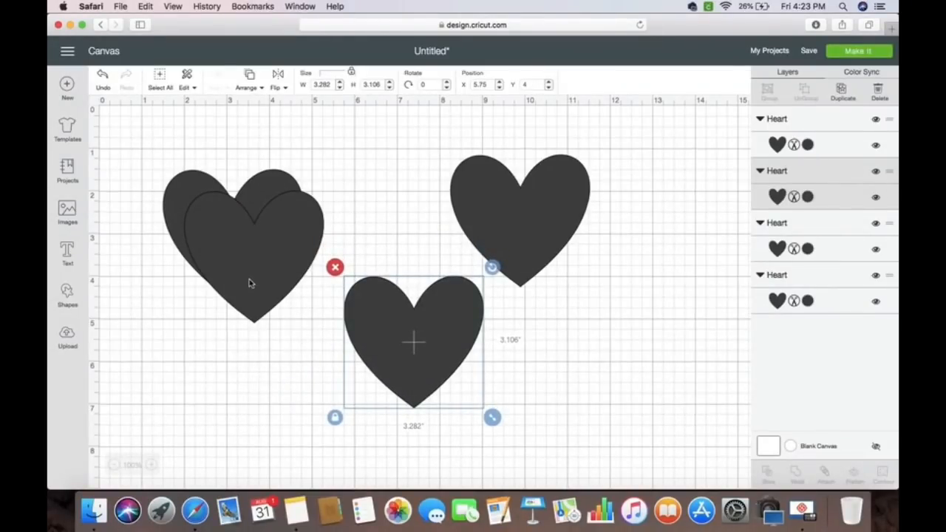
{"action": "left_click", "coordinate": [250, 283]}
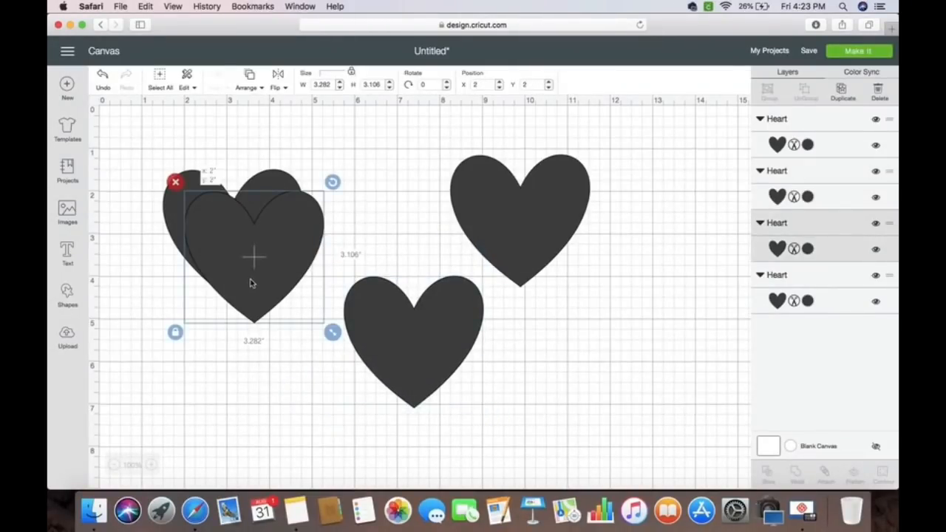
Step: Recolor the separate heart at X 5.75, Y 4 white
{"action": "left_click", "coordinate": [808, 197]}
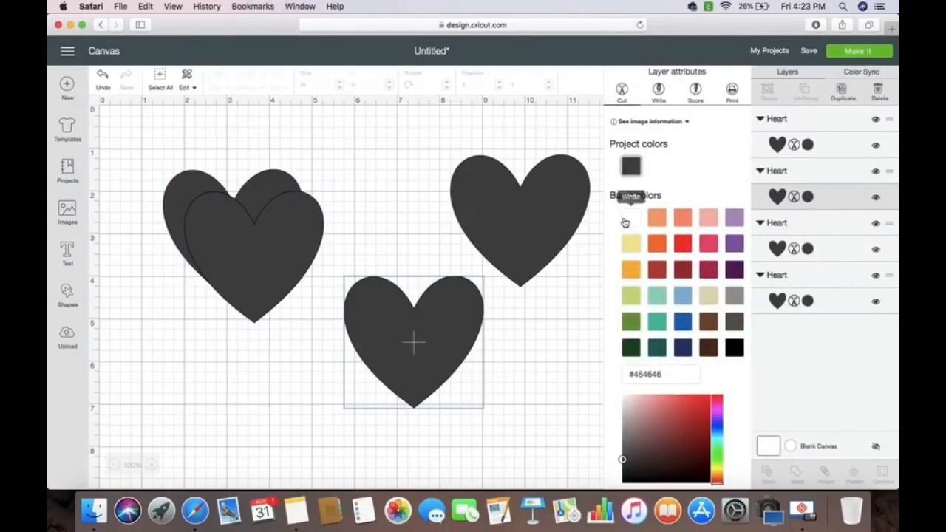
{"action": "left_click", "coordinate": [624, 223]}
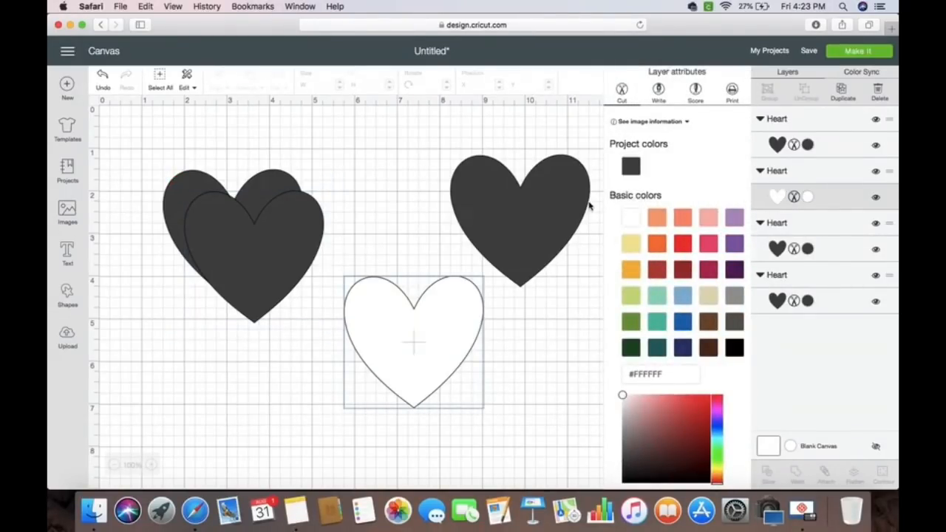
{"action": "left_click", "coordinate": [589, 203]}
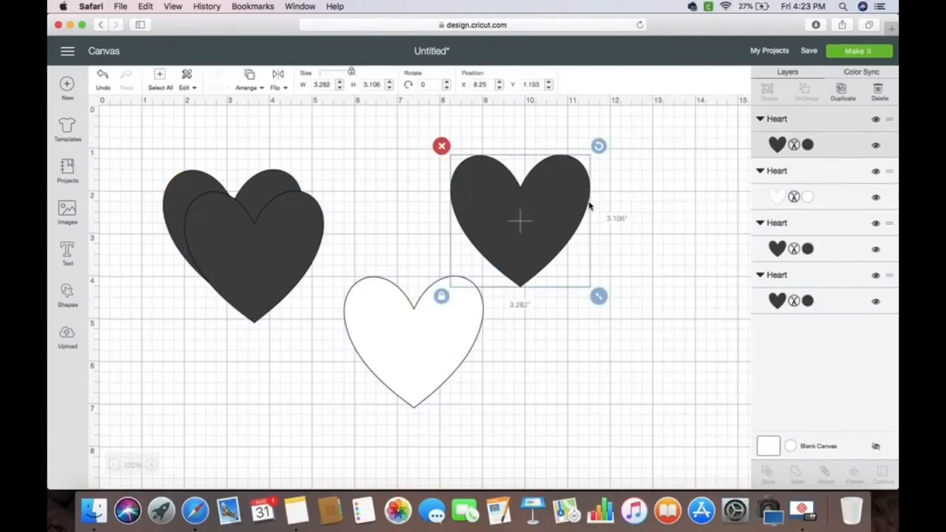
Step: Recolor the front heart of the overlapping pair Very Berry red and the heart behind it Candycorn
{"action": "left_click", "coordinate": [809, 249]}
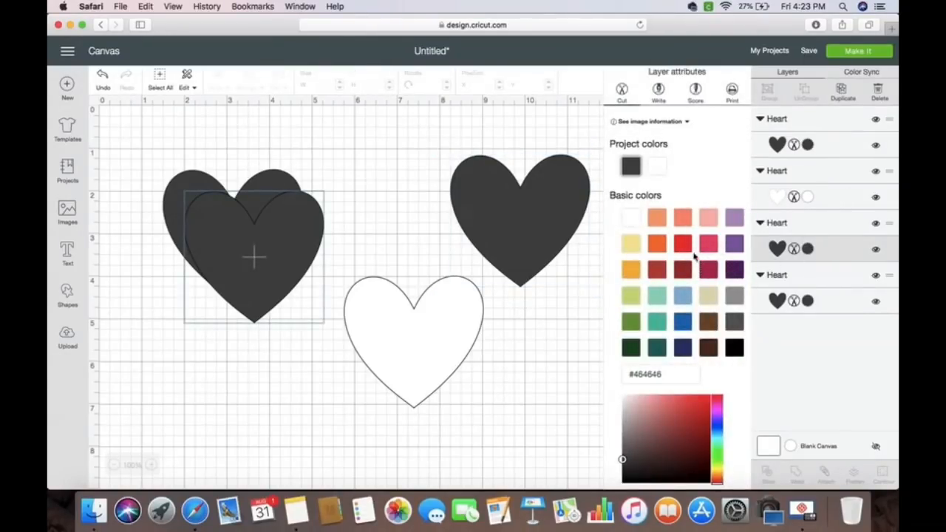
{"action": "left_click", "coordinate": [687, 242]}
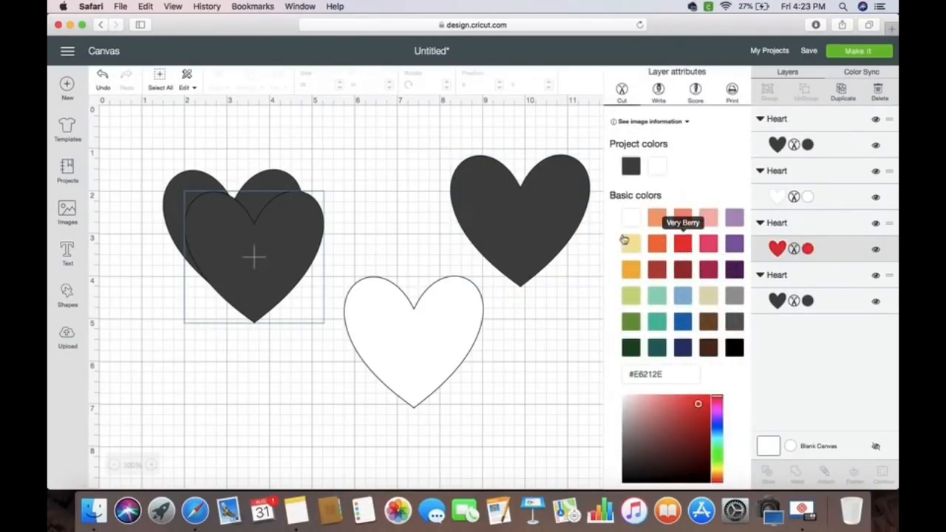
{"action": "left_click", "coordinate": [267, 182]}
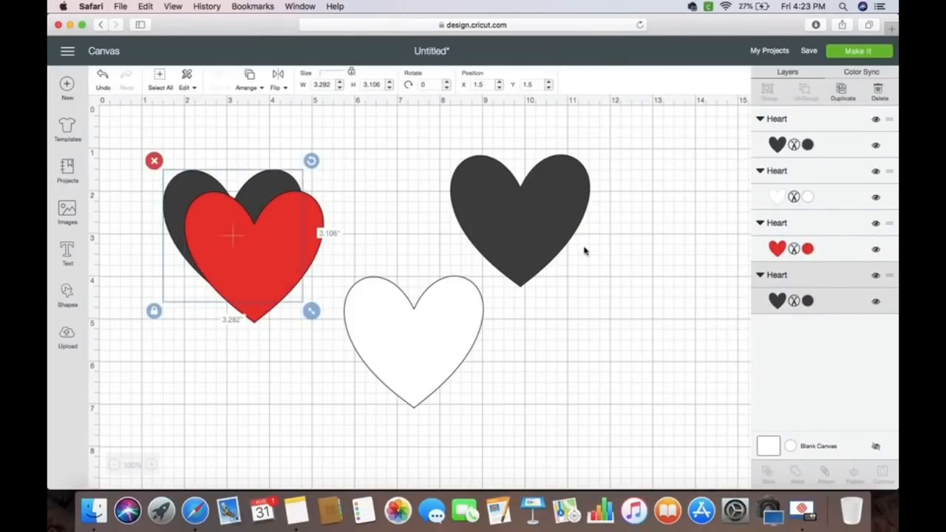
{"action": "left_click", "coordinate": [805, 303]}
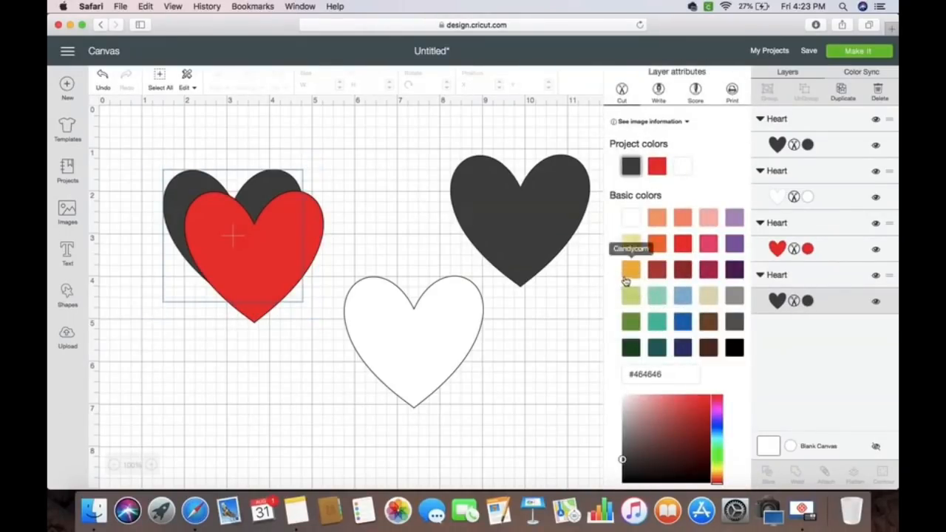
{"action": "left_click", "coordinate": [628, 271]}
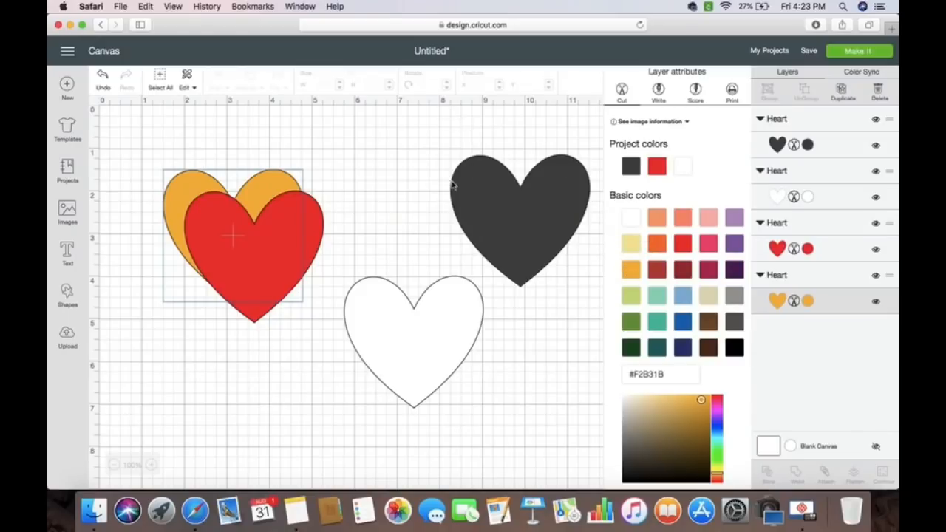
Step: Shrink the dark grey heart to about 2.13 in wide, the white one to about 1.88 in, and the red one to fit inside the orange heart
{"action": "left_click", "coordinate": [534, 189]}
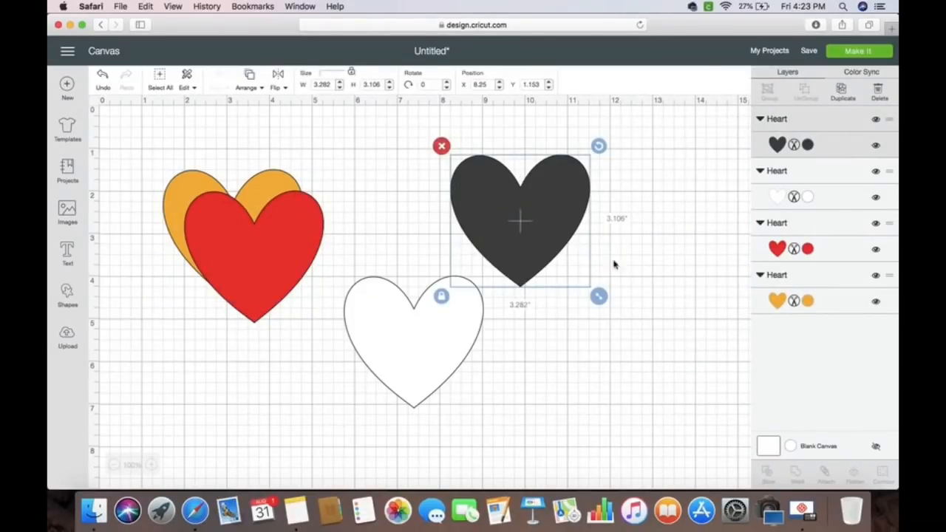
{"action": "left_click_drag", "start_coordinate": [601, 296], "coordinate": [549, 250]}
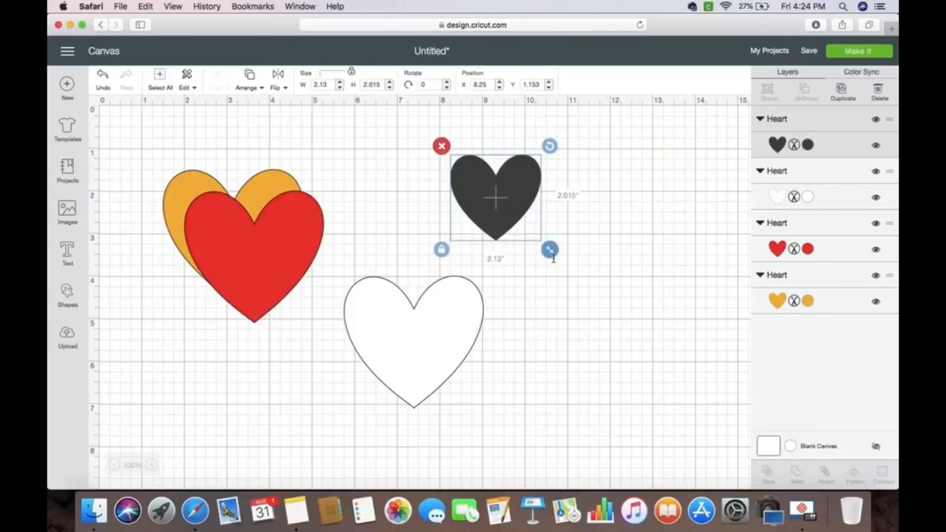
{"action": "left_click", "coordinate": [465, 335]}
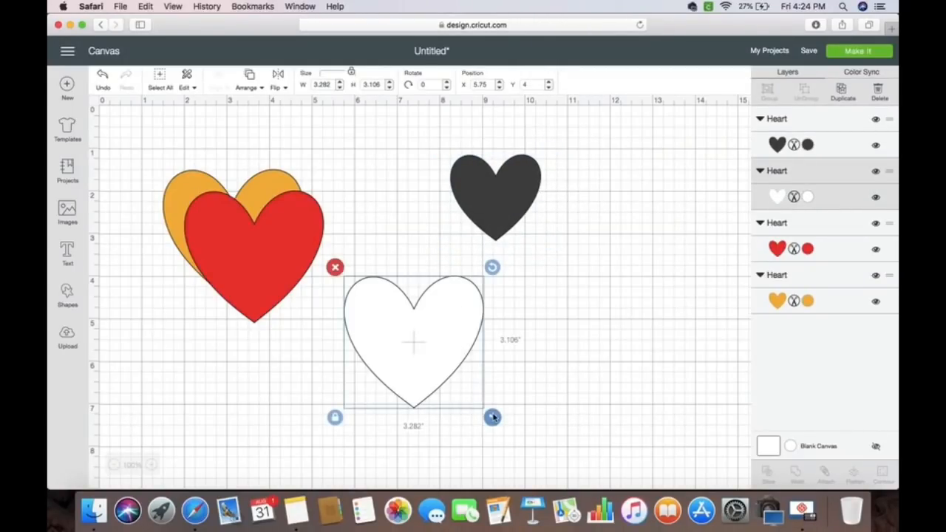
{"action": "left_click_drag", "start_coordinate": [492, 417], "coordinate": [432, 361]}
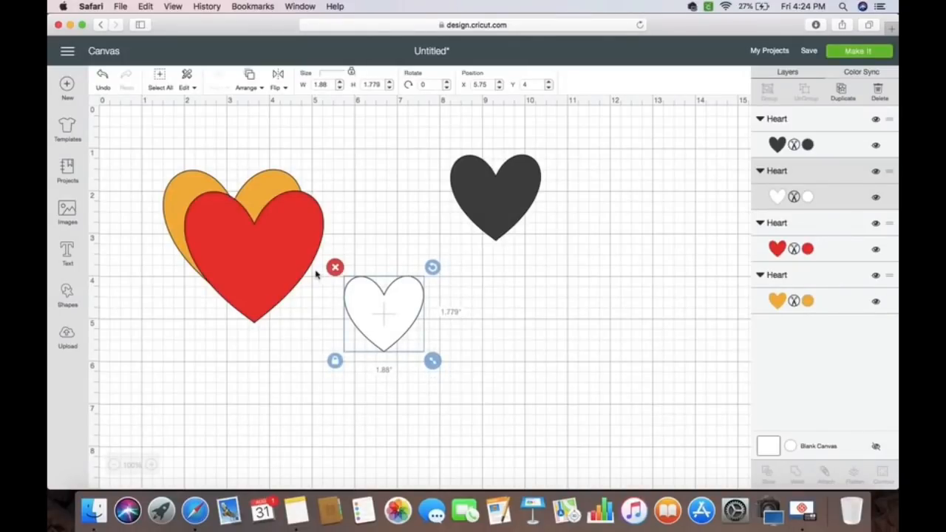
{"action": "left_click", "coordinate": [271, 270]}
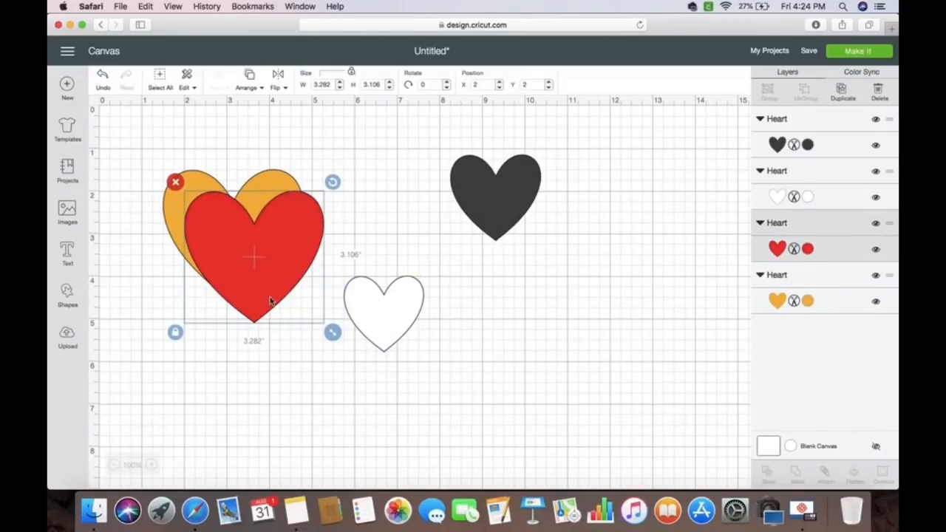
{"action": "left_click_drag", "start_coordinate": [338, 334], "coordinate": [306, 303]}
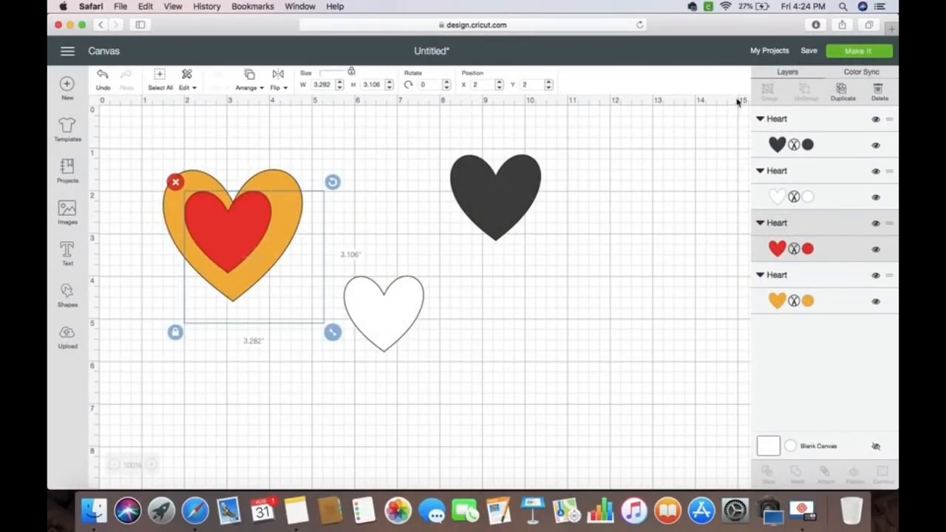
Step: Send the four colored hearts to cut preparation and look through the list of mats
{"action": "left_click", "coordinate": [845, 54]}
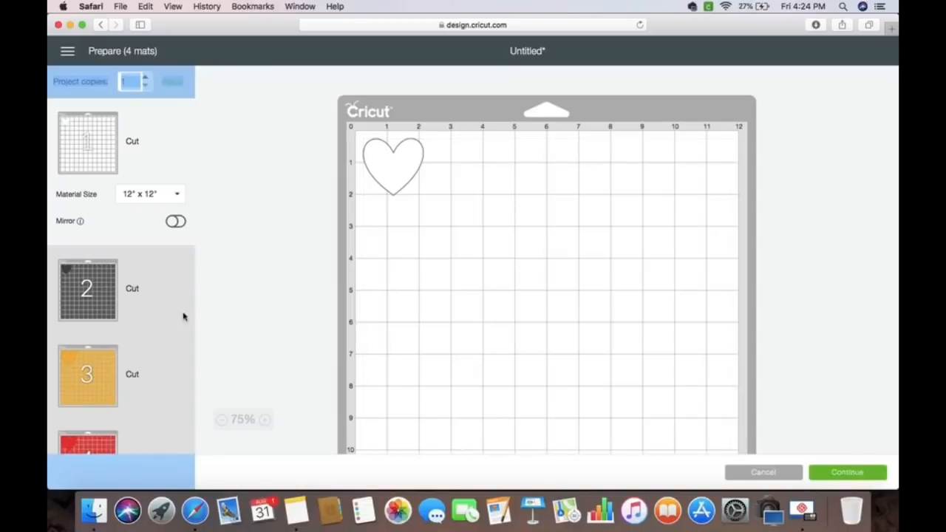
{"action": "scroll", "coordinate": [141, 284], "scroll_direction": "down", "scroll_amount": 2}
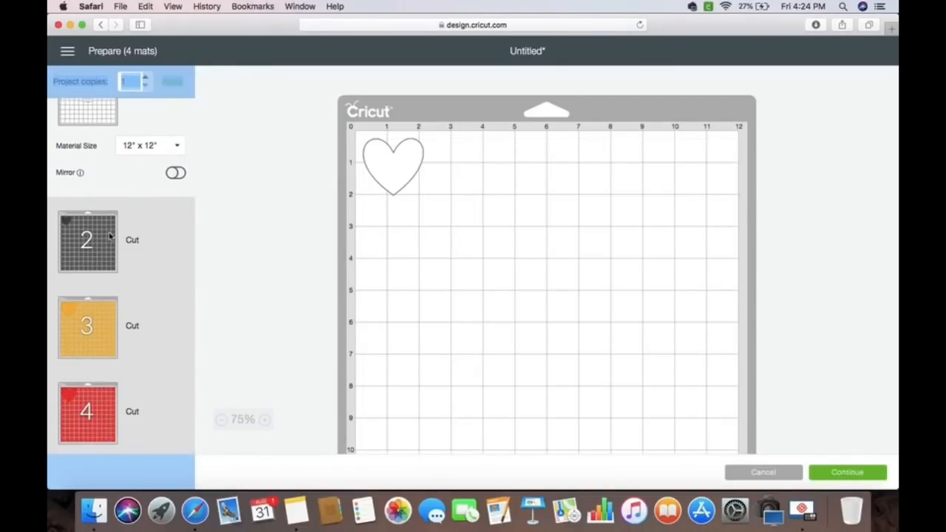
{"action": "scroll", "coordinate": [111, 237], "scroll_direction": "up", "scroll_amount": 2}
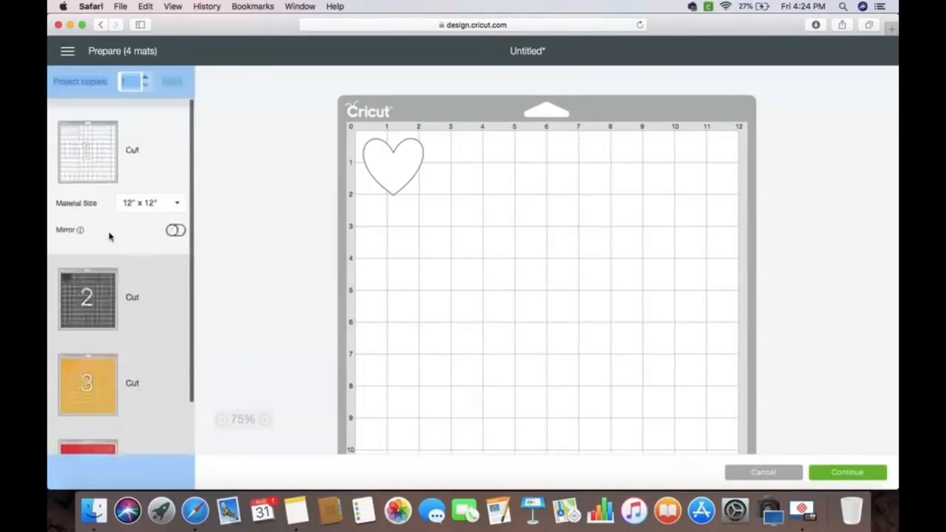
Step: Try a 4 x 6 in material size on the white heart's mat, and restore 12 x 12 in
{"action": "left_click", "coordinate": [174, 196]}
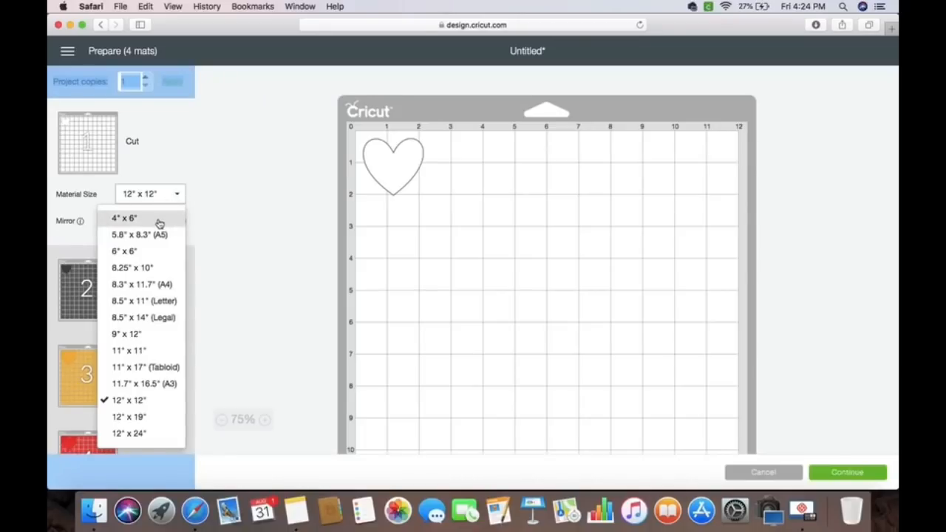
{"action": "left_click", "coordinate": [157, 219]}
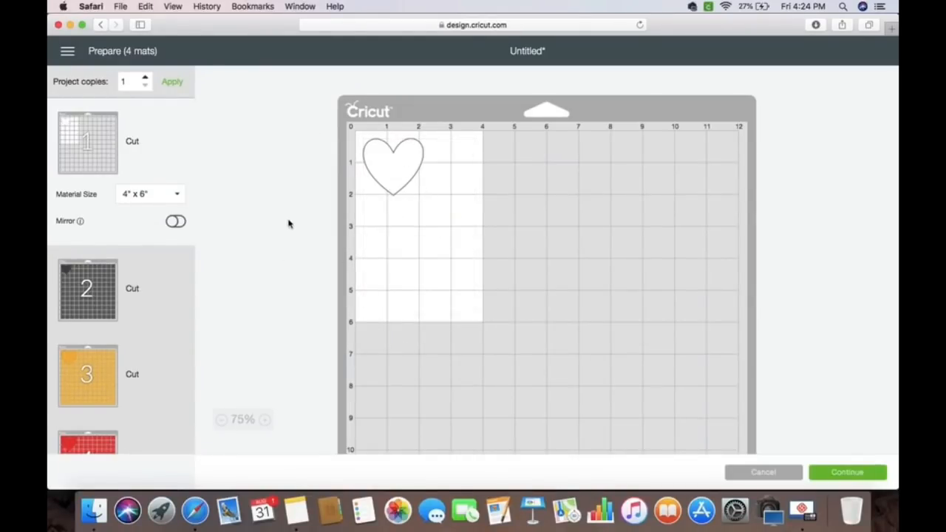
{"action": "left_click", "coordinate": [180, 194]}
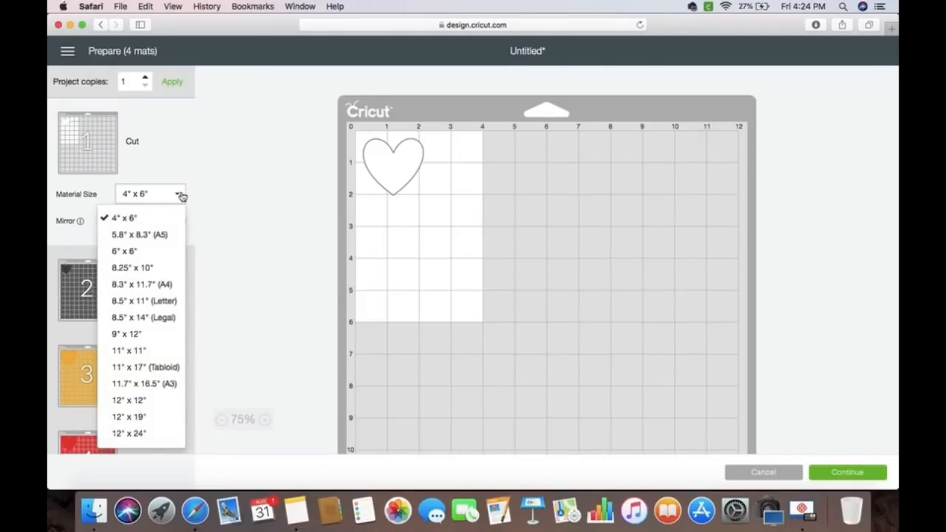
{"action": "left_click", "coordinate": [144, 407]}
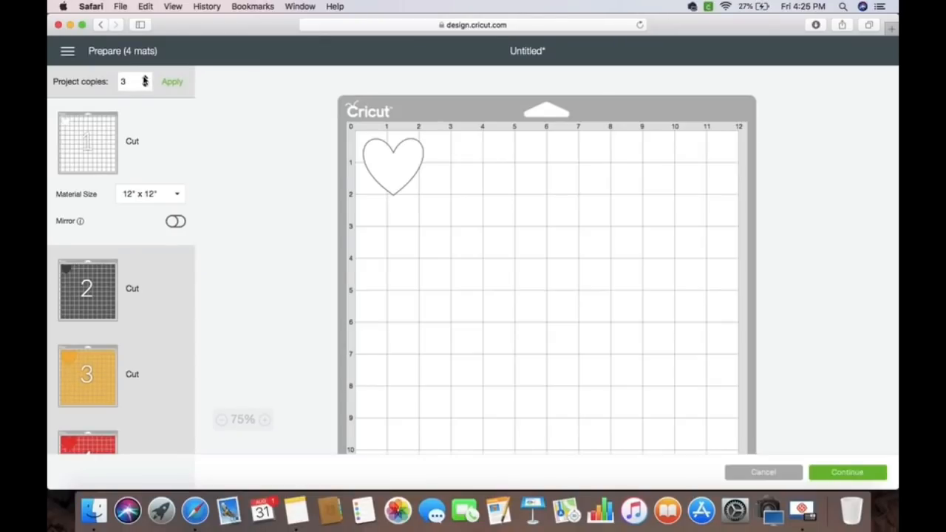
Step: Set the project copies to 3 and apply the change to the mats
{"action": "left_click", "coordinate": [171, 80]}
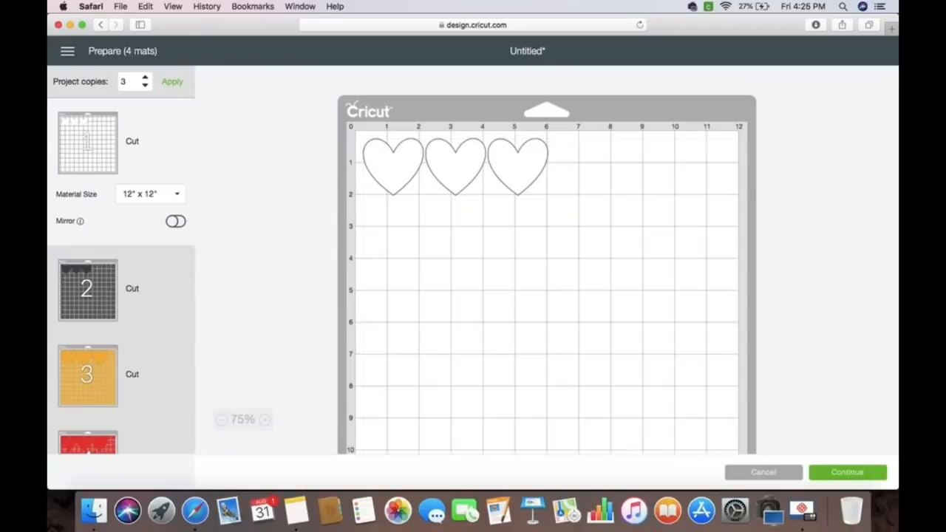
Step: Set the project copies to 1 and apply the change to the mats
{"action": "left_click", "coordinate": [148, 87]}
{"action": "left_click", "coordinate": [148, 87]}
{"action": "left_click", "coordinate": [172, 83]}
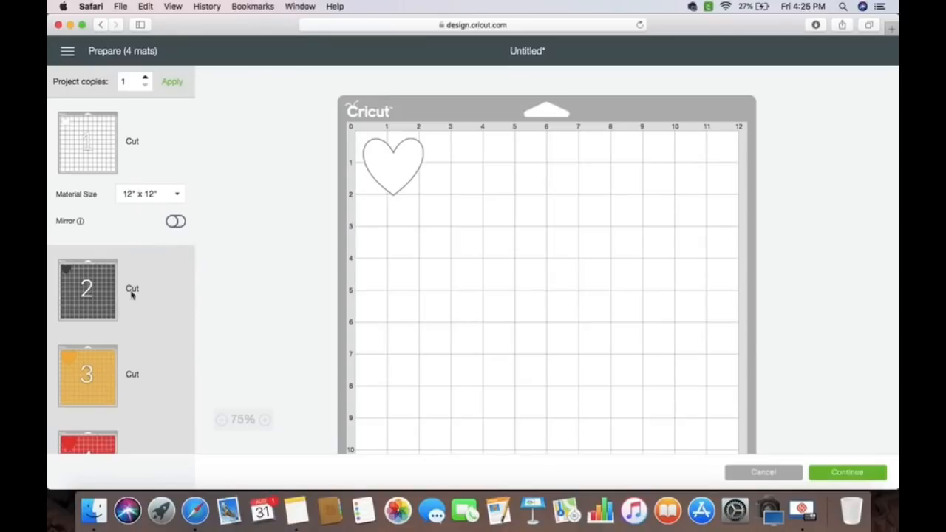
Step: Try mirroring on the dark grey heart's mat and switch it back off, and rotate the heart slightly
{"action": "left_click", "coordinate": [100, 303]}
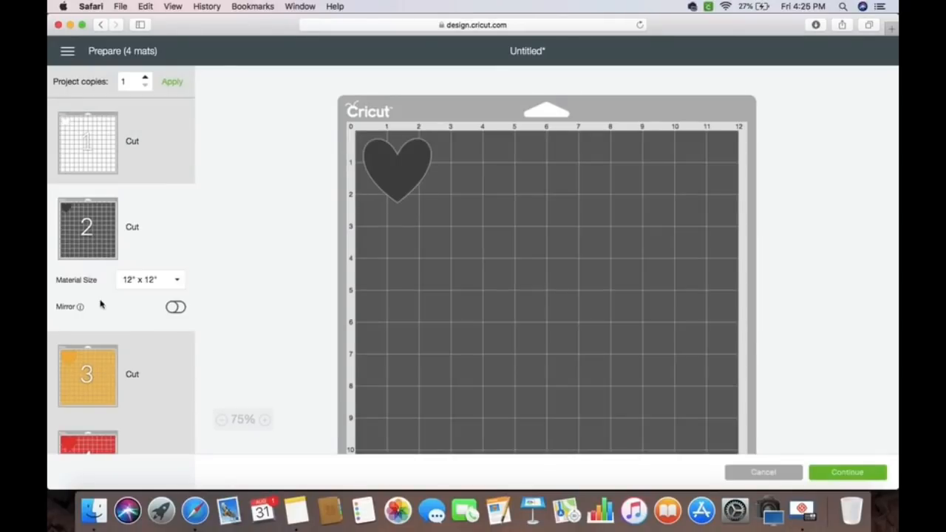
{"action": "left_click", "coordinate": [174, 309]}
{"action": "left_click", "coordinate": [174, 309]}
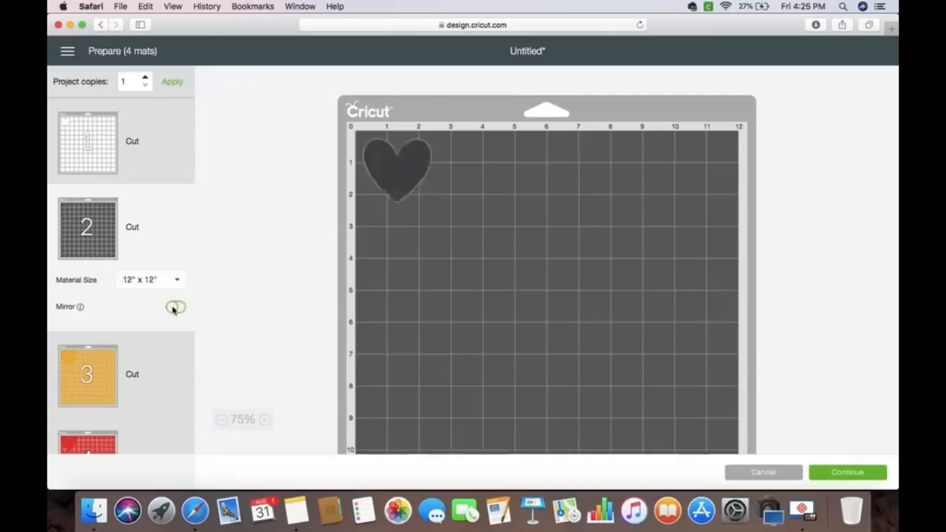
{"action": "left_click", "coordinate": [405, 174]}
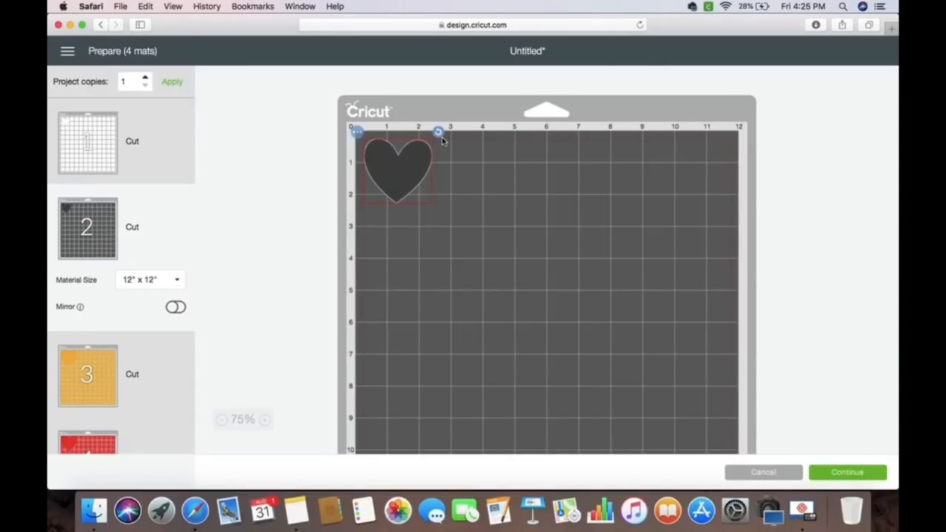
{"action": "mouse_move", "coordinate": [441, 140]}
{"action": "left_mouse_down"}
{"action": "mouse_move", "coordinate": [470, 177]}
{"action": "mouse_move", "coordinate": [434, 104]}
{"action": "mouse_move", "coordinate": [456, 131]}
{"action": "left_mouse_up"}
Step: Move the dark grey heart to Mat 1 and place it just right of the white heart
{"action": "left_click", "coordinate": [356, 133]}
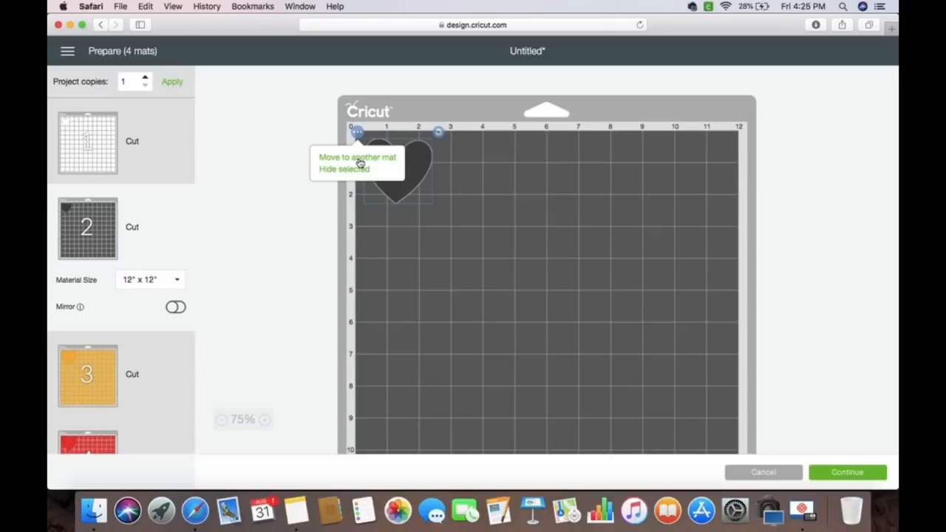
{"action": "left_click", "coordinate": [360, 157]}
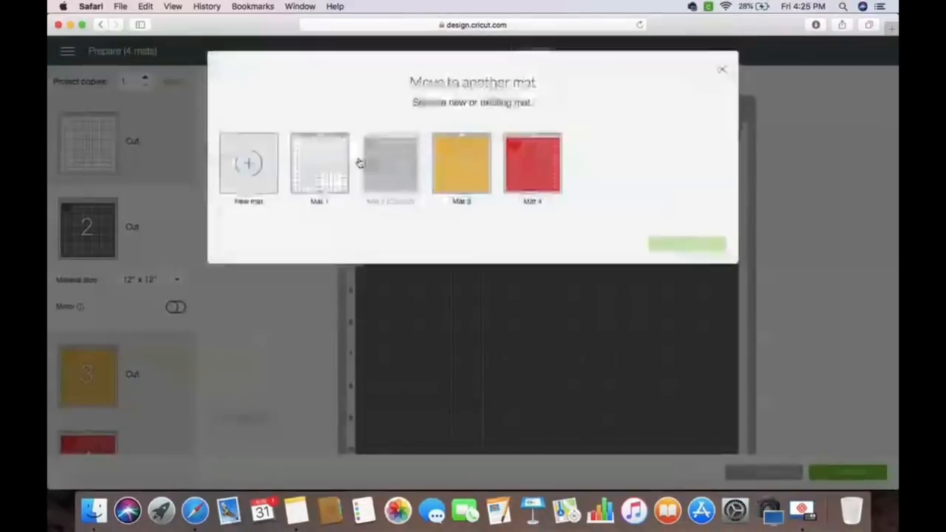
{"action": "left_click", "coordinate": [293, 186]}
{"action": "left_click", "coordinate": [690, 247]}
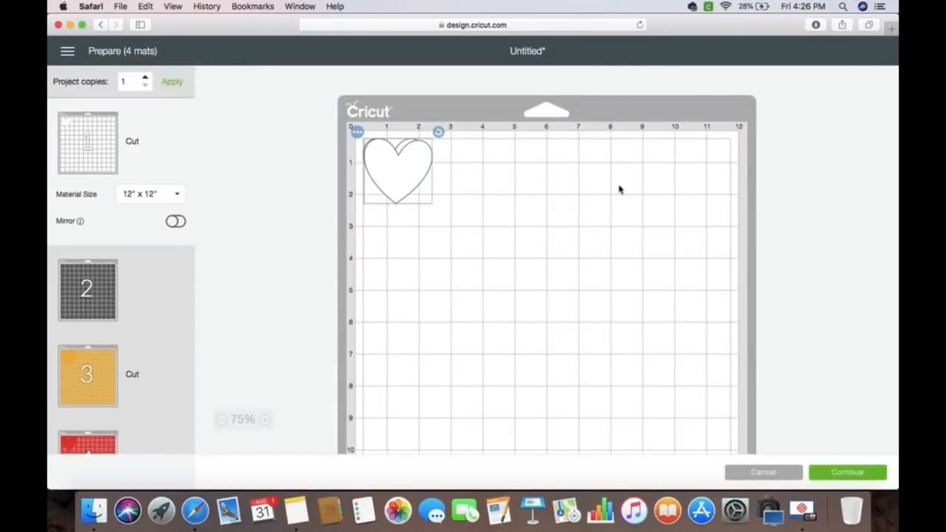
{"action": "left_click_drag", "start_coordinate": [398, 185], "coordinate": [474, 181]}
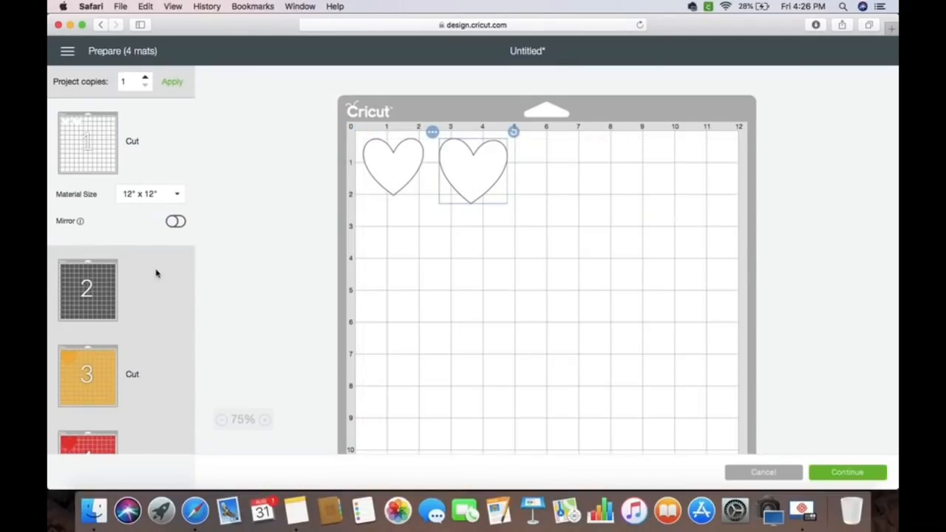
Step: Move the orange heart from Mat 3 to Mat 1 and place it below the two smaller hearts
{"action": "scroll", "coordinate": [126, 275], "scroll_direction": "down", "scroll_amount": 1}
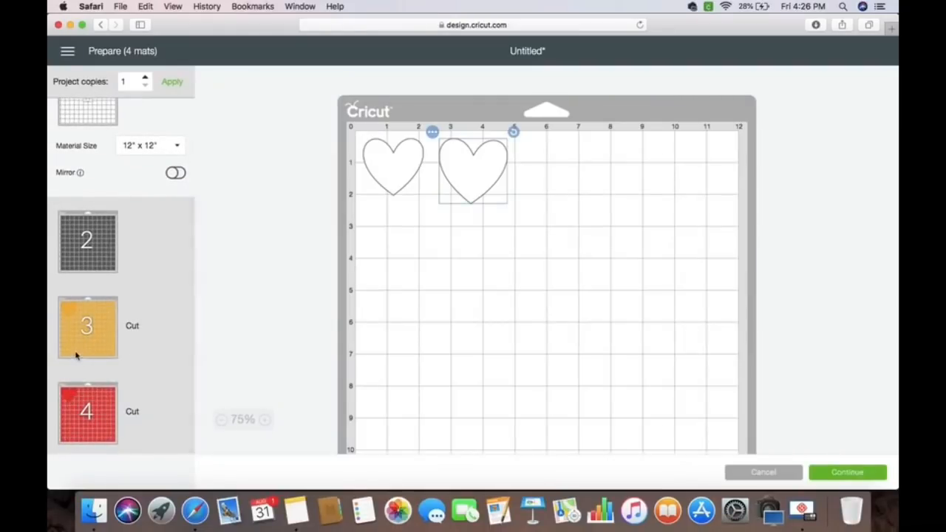
{"action": "left_click", "coordinate": [78, 355]}
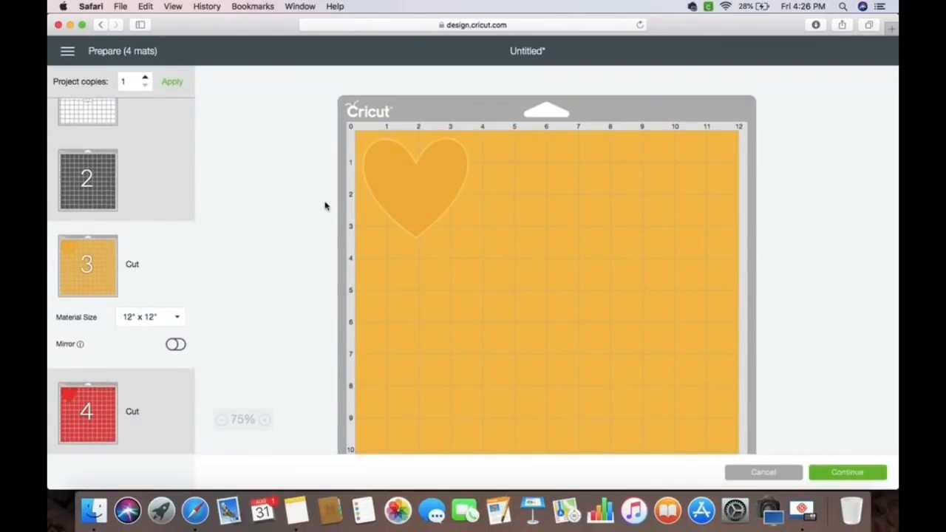
{"action": "left_click", "coordinate": [403, 187]}
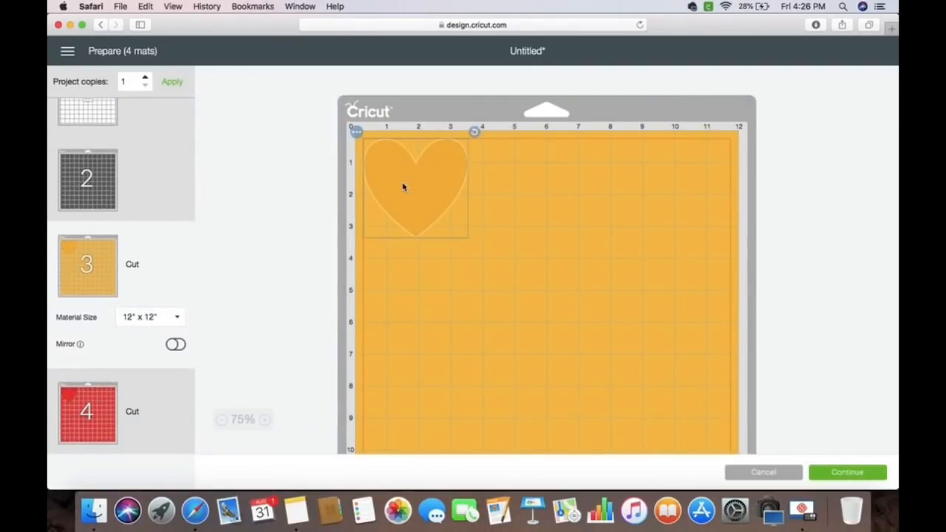
{"action": "left_click", "coordinate": [356, 132]}
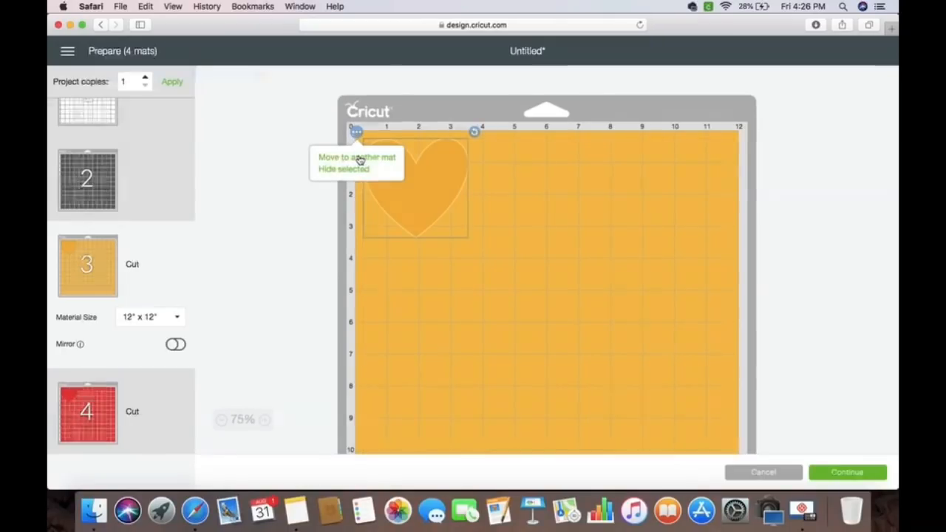
{"action": "left_click", "coordinate": [358, 157]}
{"action": "left_click", "coordinate": [316, 170]}
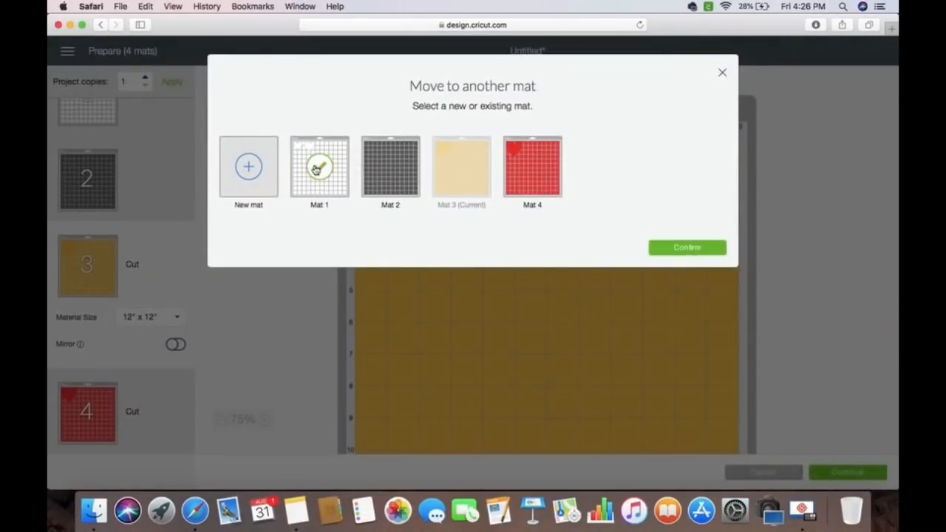
{"action": "left_click", "coordinate": [665, 248]}
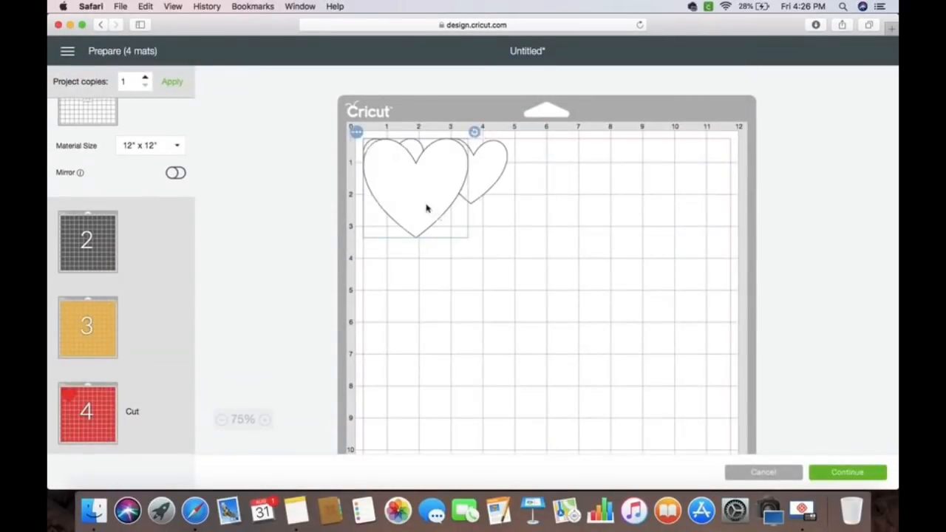
{"action": "left_click_drag", "start_coordinate": [426, 208], "coordinate": [515, 253]}
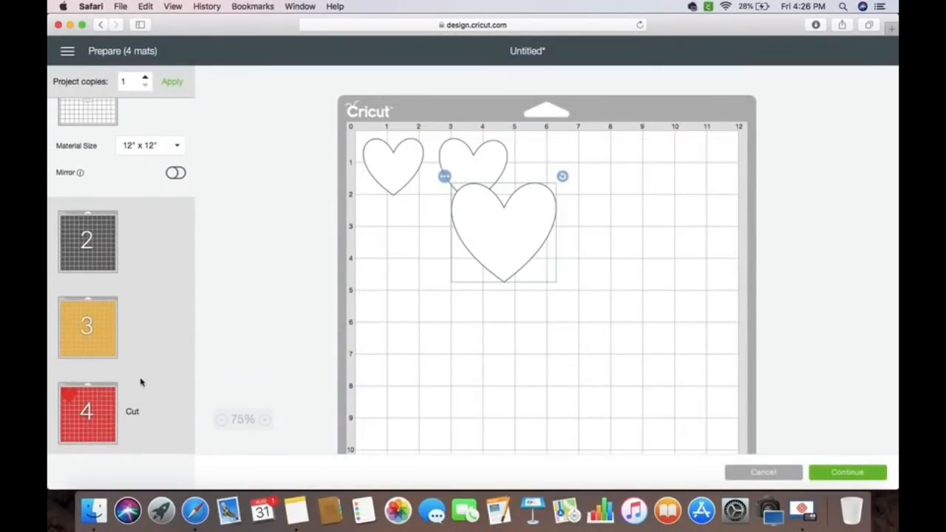
Step: Move the red heart from Mat 4 to Mat 1 and place it in the mat's upper-right corner
{"action": "left_click", "coordinate": [95, 404]}
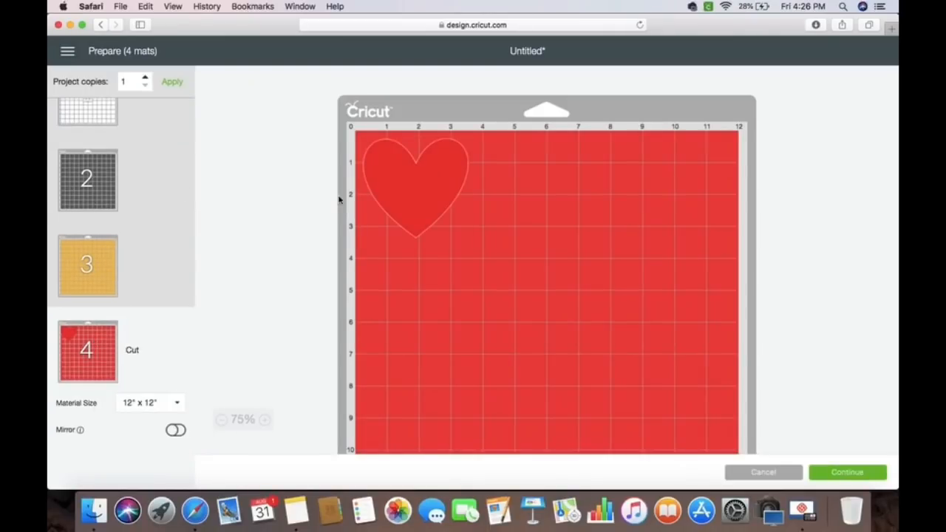
{"action": "left_click", "coordinate": [379, 178]}
{"action": "left_click", "coordinate": [356, 131]}
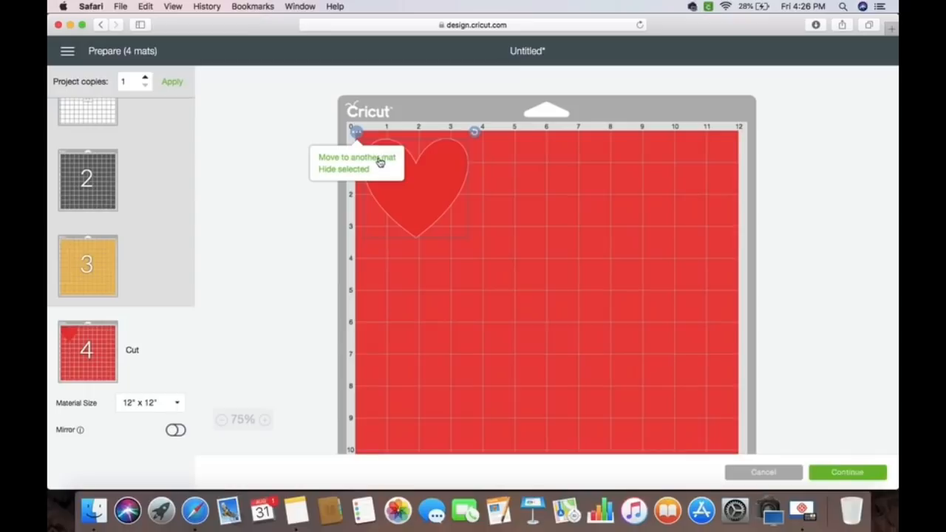
{"action": "left_click", "coordinate": [379, 158]}
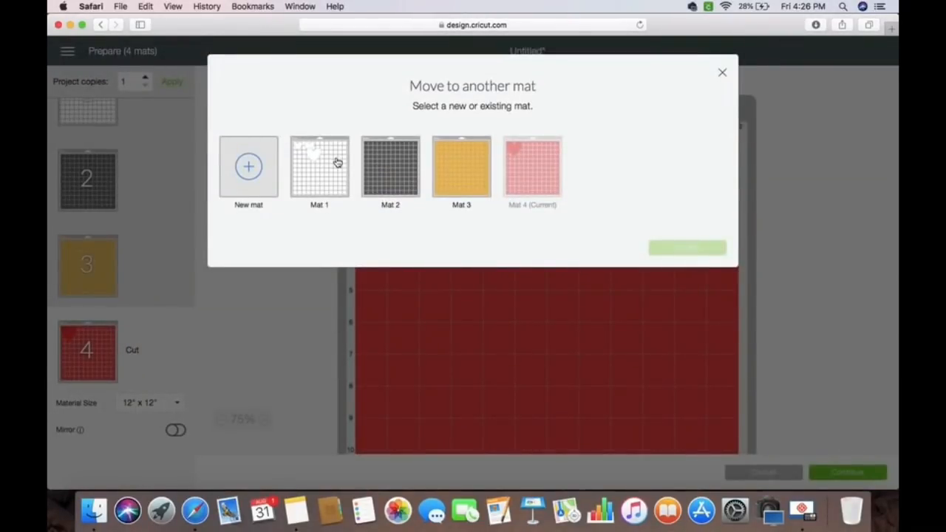
{"action": "left_click", "coordinate": [337, 163]}
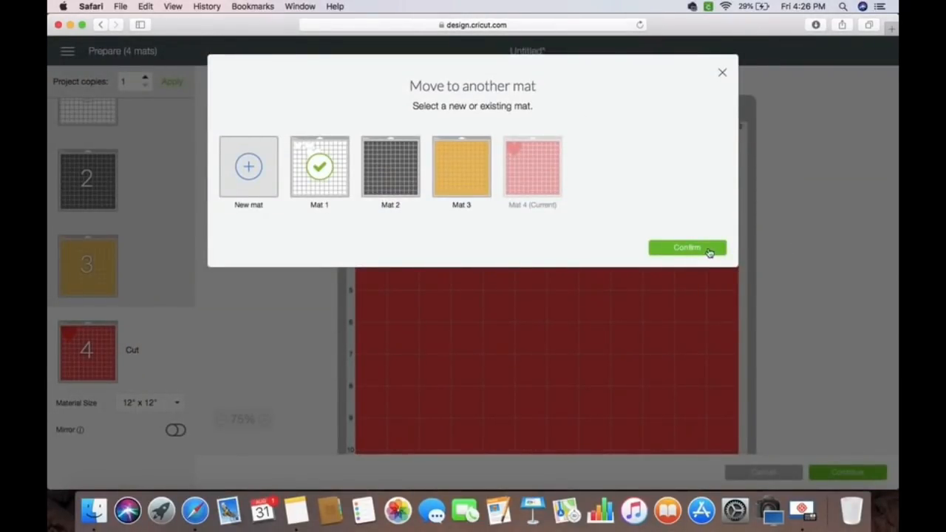
{"action": "right_click", "coordinate": [708, 250]}
{"action": "left_click", "coordinate": [691, 253]}
{"action": "left_click", "coordinate": [692, 252]}
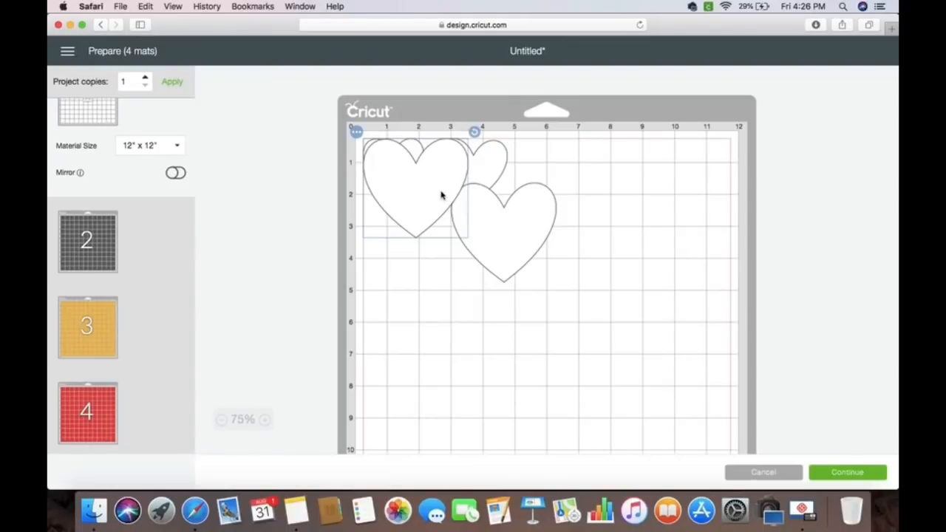
{"action": "left_click_drag", "start_coordinate": [441, 195], "coordinate": [704, 195]}
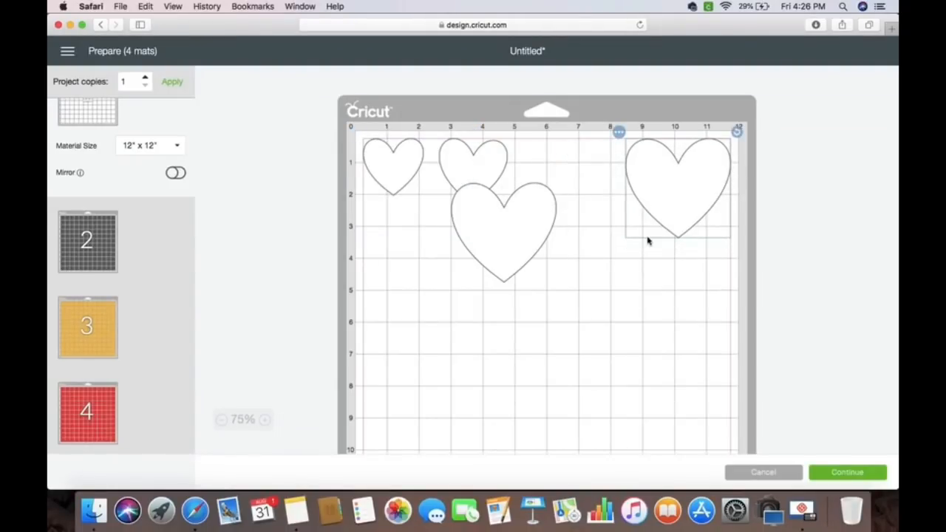
Step: Place the overlapping large heart in Mat 1's lower-left corner and the slightly rotated small heart in its lower-right corner
{"action": "scroll", "coordinate": [635, 248], "scroll_direction": "down", "scroll_amount": 3}
{"action": "left_click", "coordinate": [525, 157]}
{"action": "left_click_drag", "start_coordinate": [525, 158], "coordinate": [363, 432]}
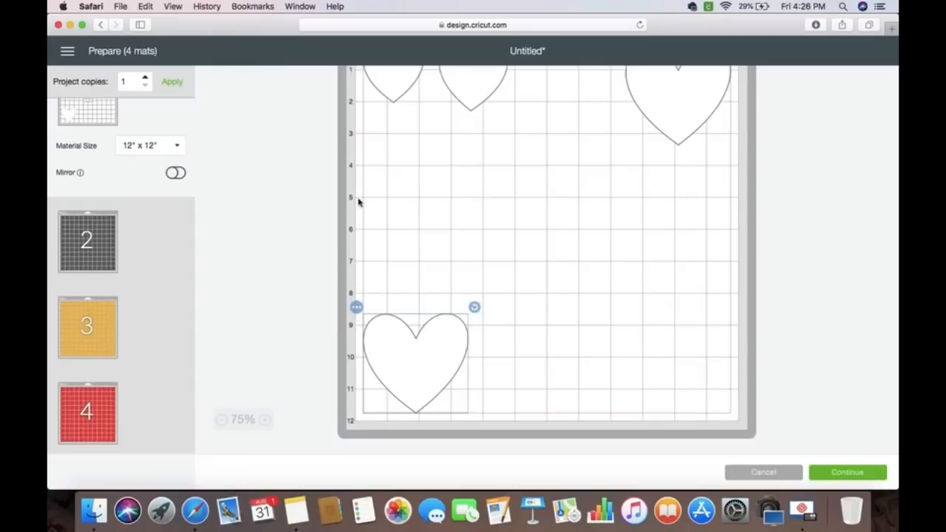
{"action": "left_click_drag", "start_coordinate": [473, 96], "coordinate": [729, 399]}
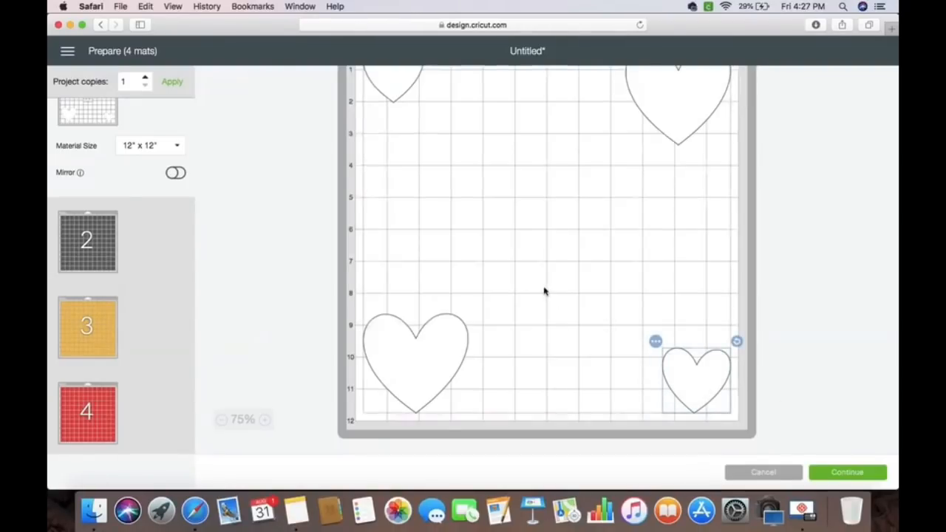
{"action": "scroll", "coordinate": [545, 289], "scroll_direction": "up", "scroll_amount": 3}
{"action": "scroll", "coordinate": [524, 186], "scroll_direction": "down", "scroll_amount": 3}
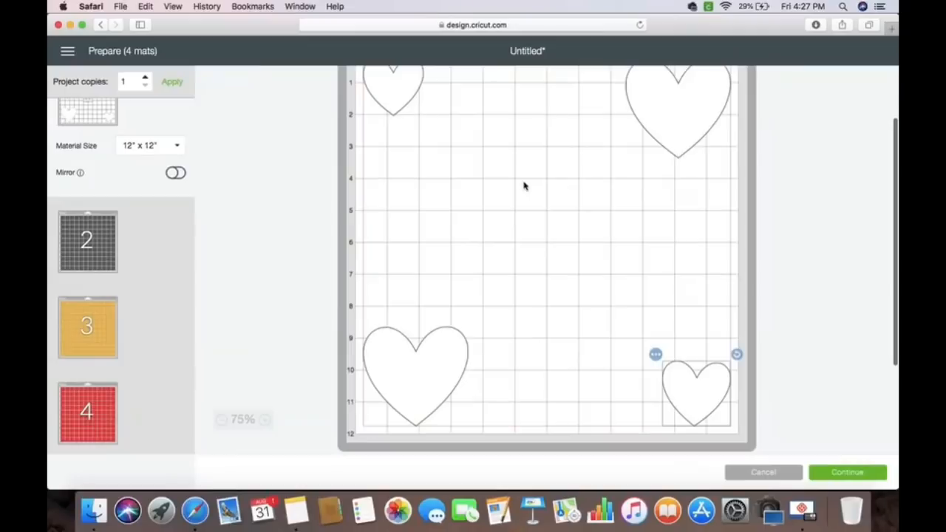